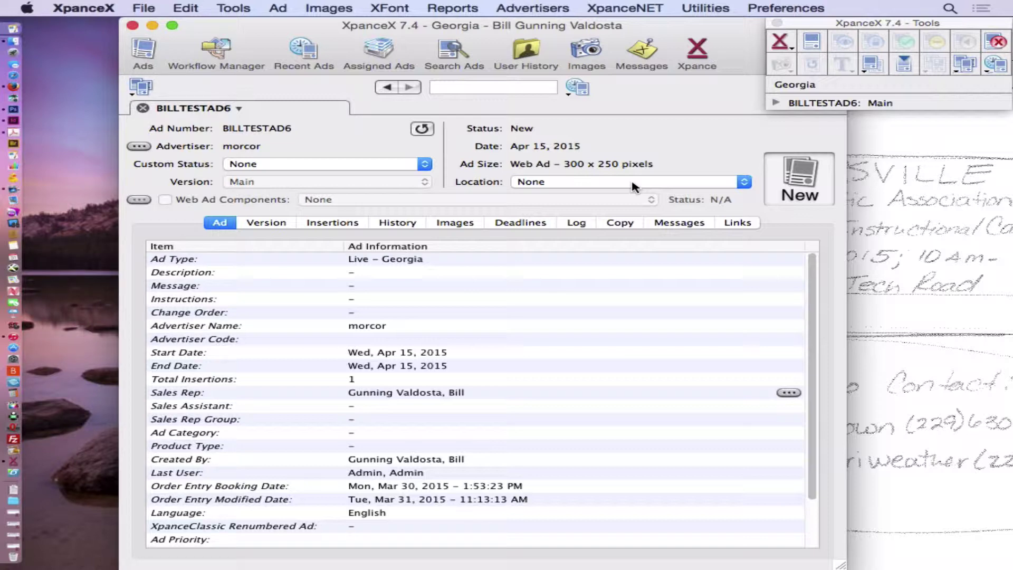
Open the ad for modification and examine the publication and output group choices available for its insertion.
key(super+m)
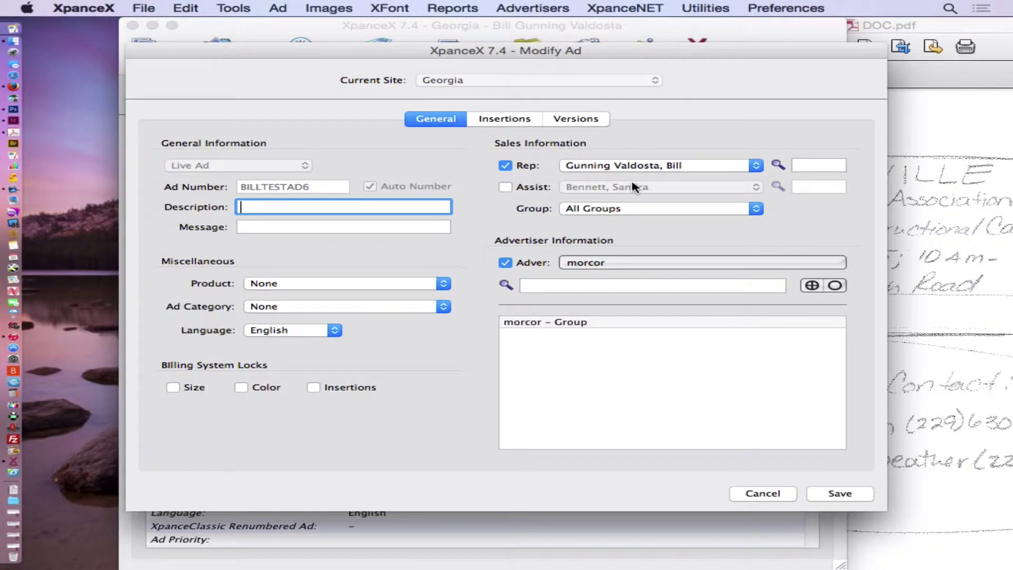
click(521, 124)
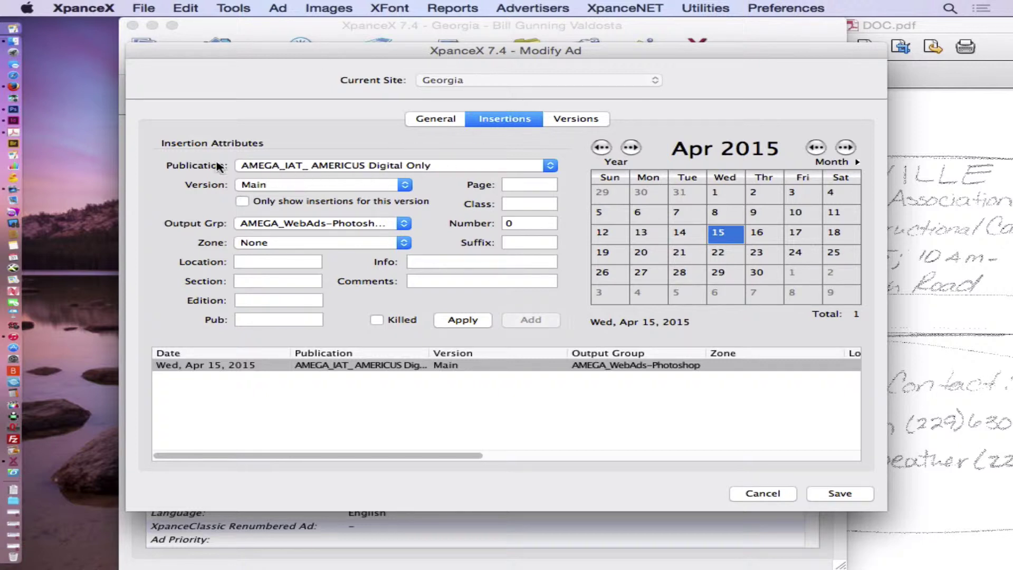
click(372, 167)
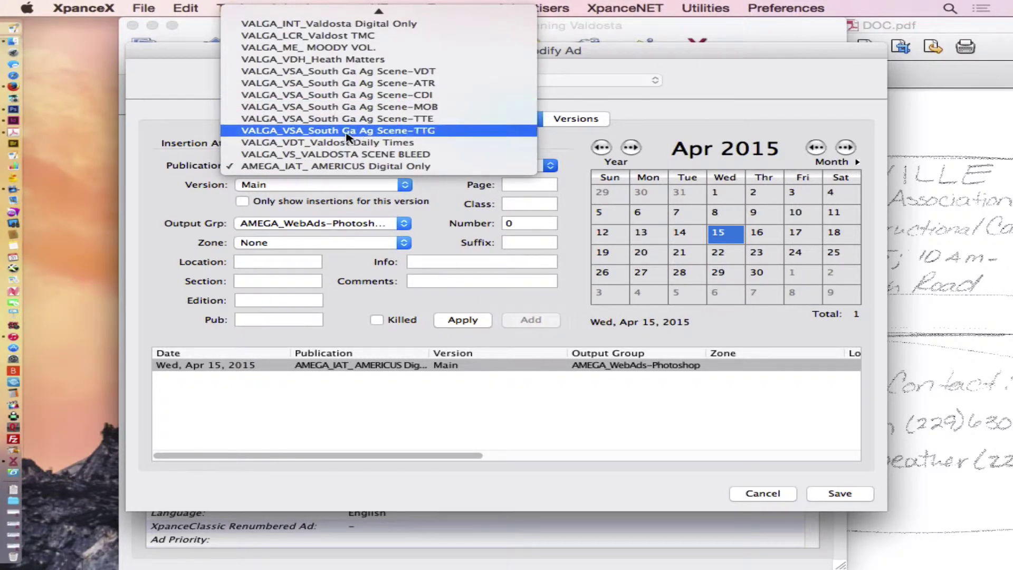
mouse_move(385, 11)
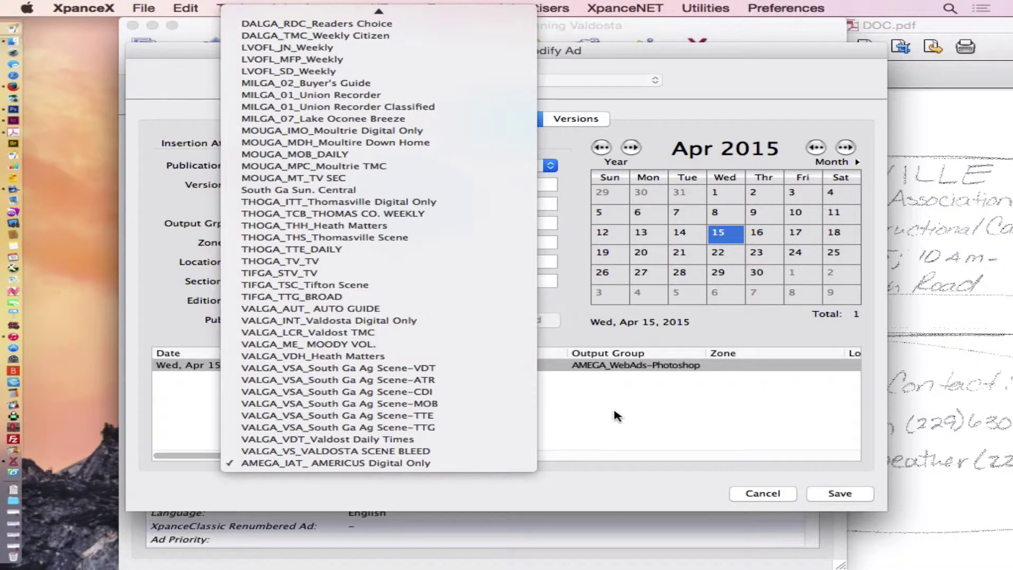
click(697, 433)
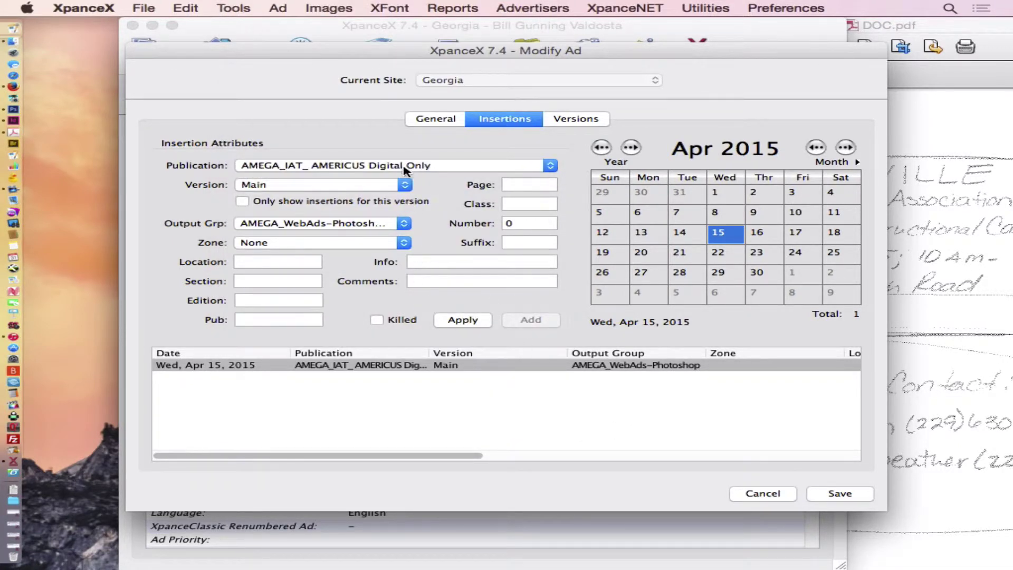
click(298, 228)
click(312, 211)
click(384, 228)
click(376, 236)
Turn the Main version's Web Ad option off and back on, set its size to 300 by 250 pixels, and save the ad.
click(586, 120)
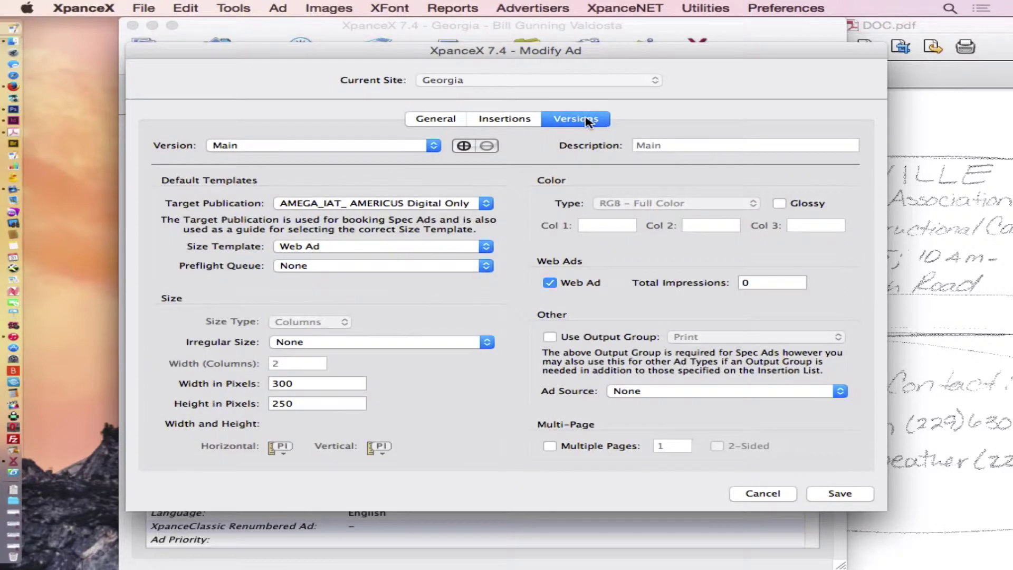
click(550, 284)
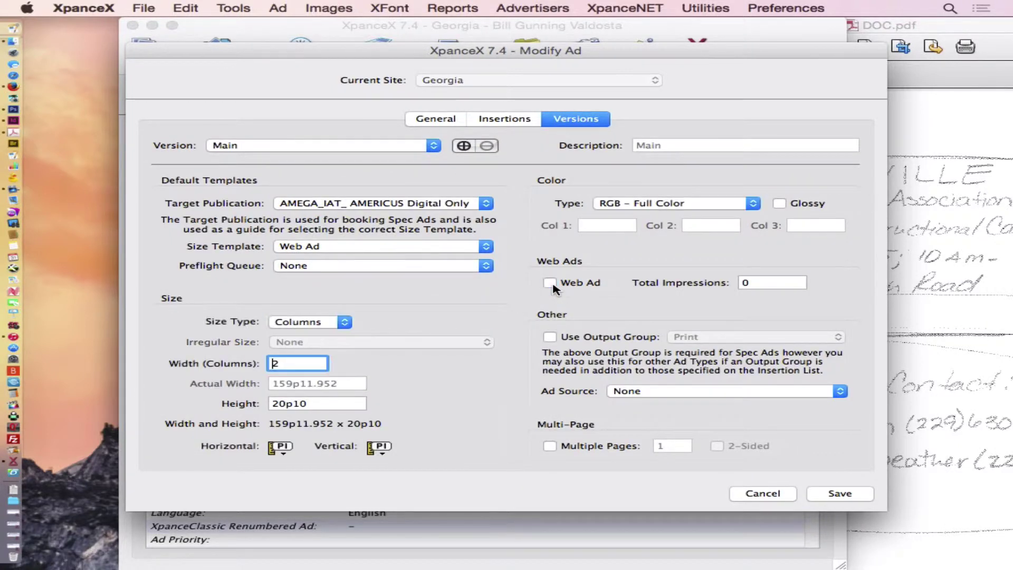
click(549, 284)
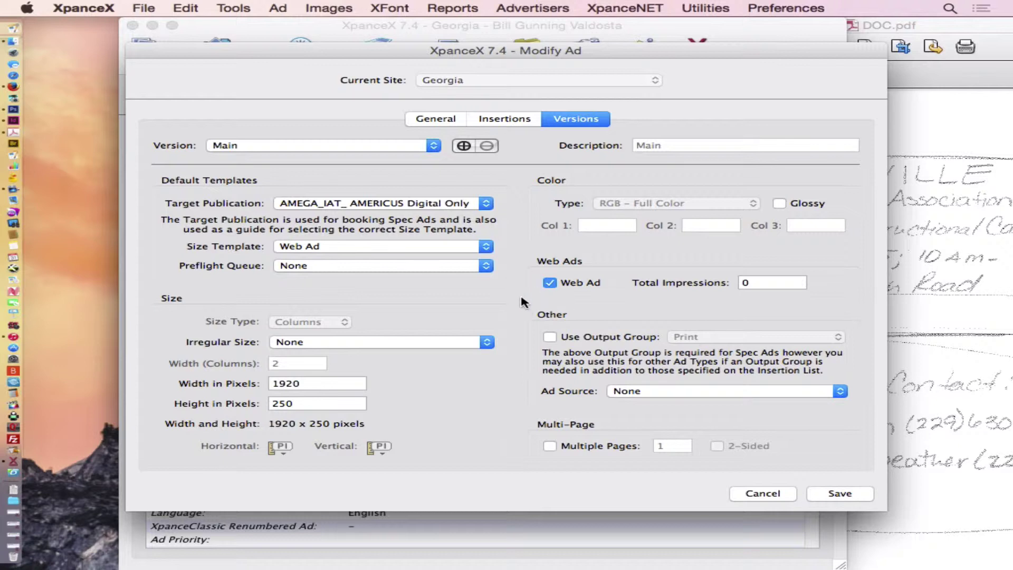
double_click(335, 385)
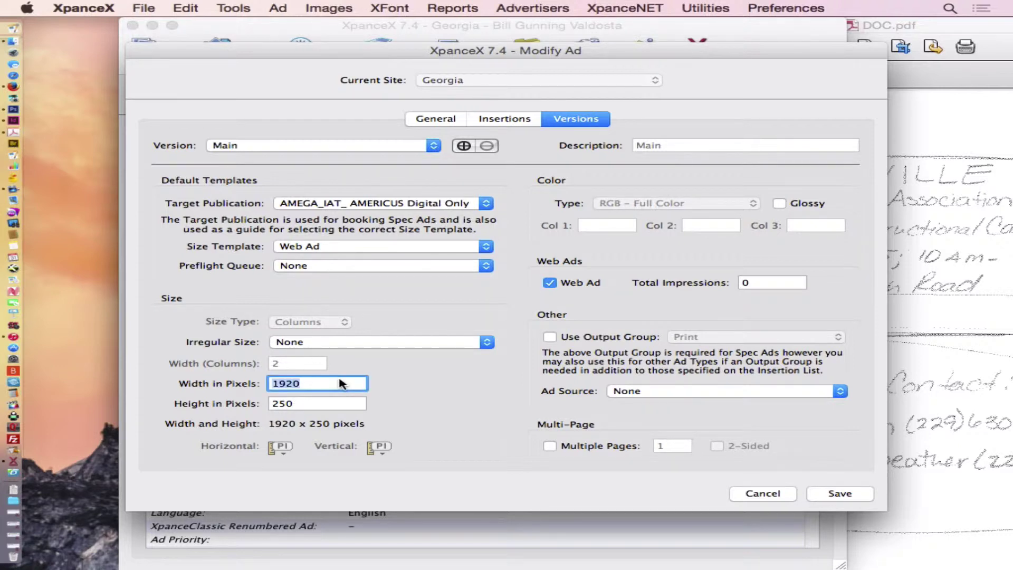
text(300)
key(Tab)
text(250)
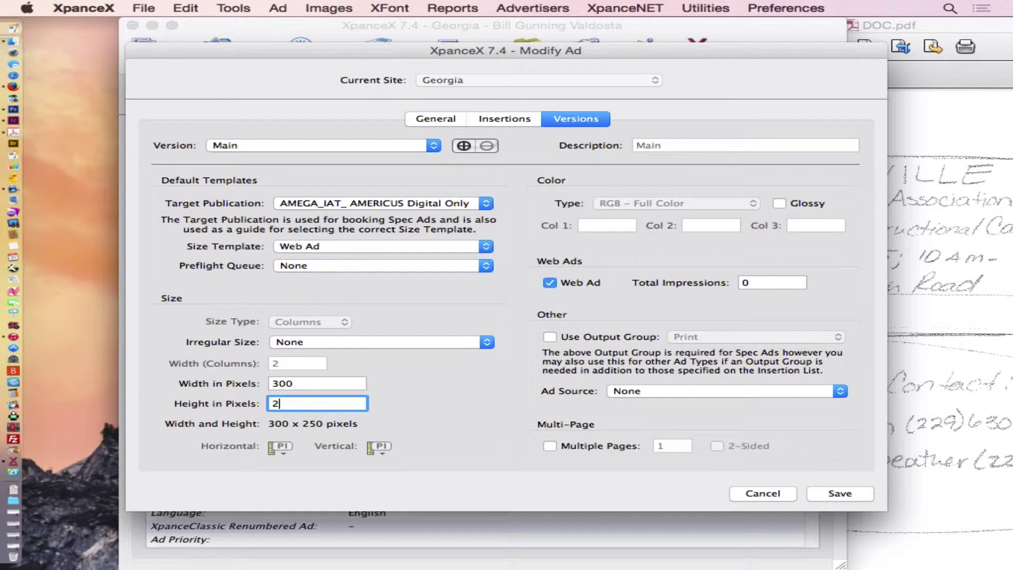
click(856, 501)
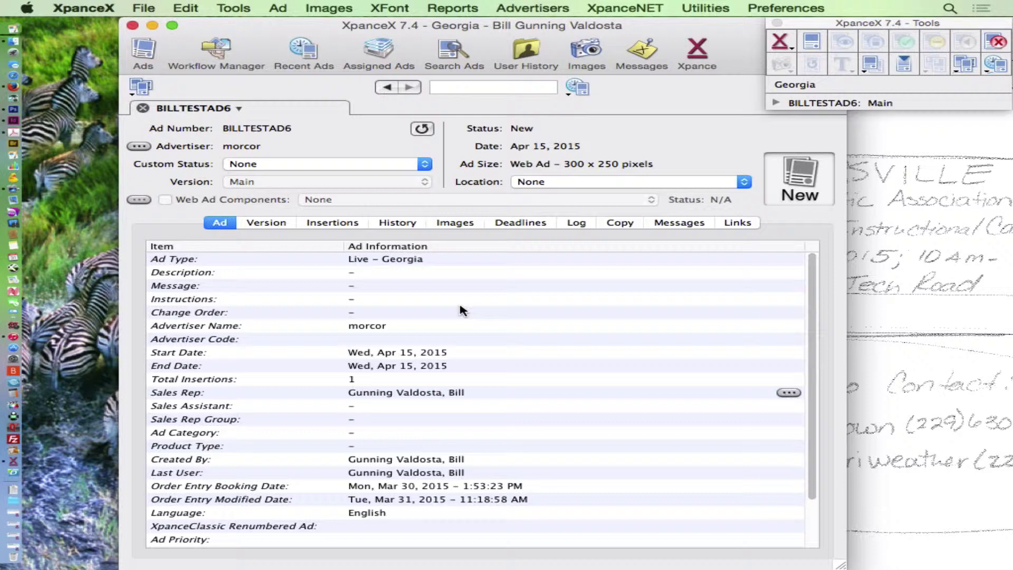
Check the ad's version information, create its document in Photoshop, and reposition the Photoshop window so the toolbox is accessible.
click(264, 224)
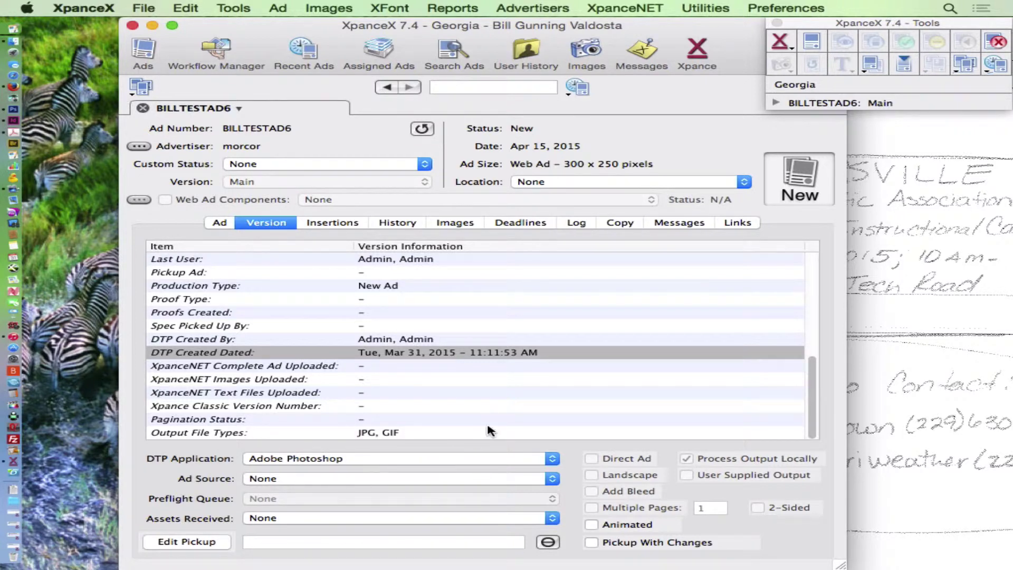
click(811, 46)
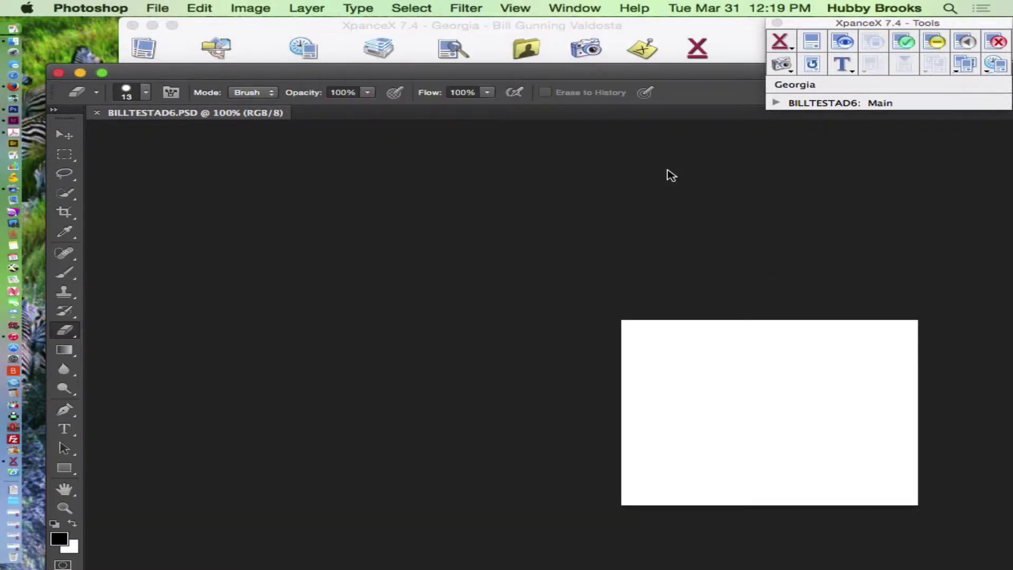
drag(697, 77, 663, 52)
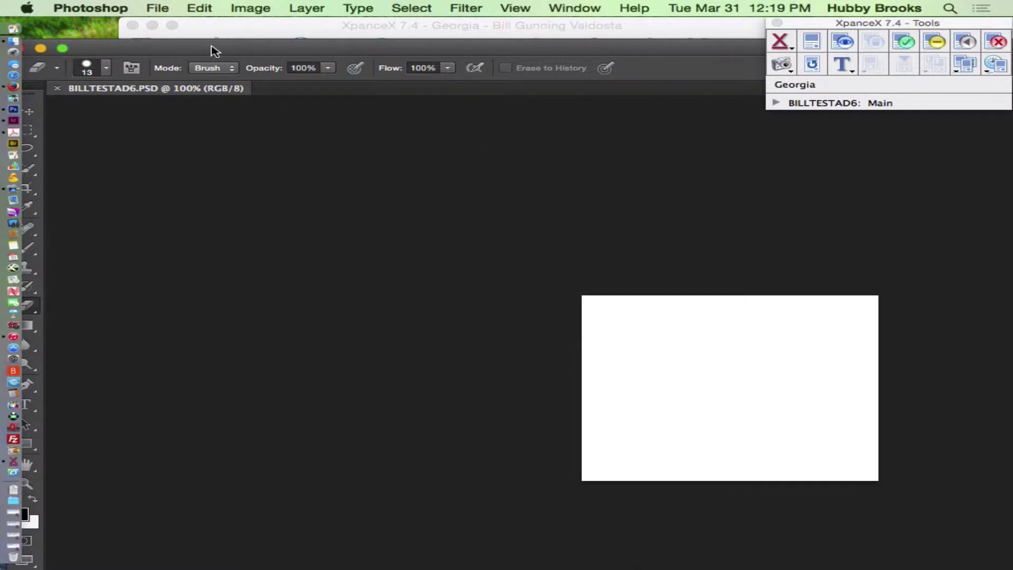
drag(213, 50, 238, 38)
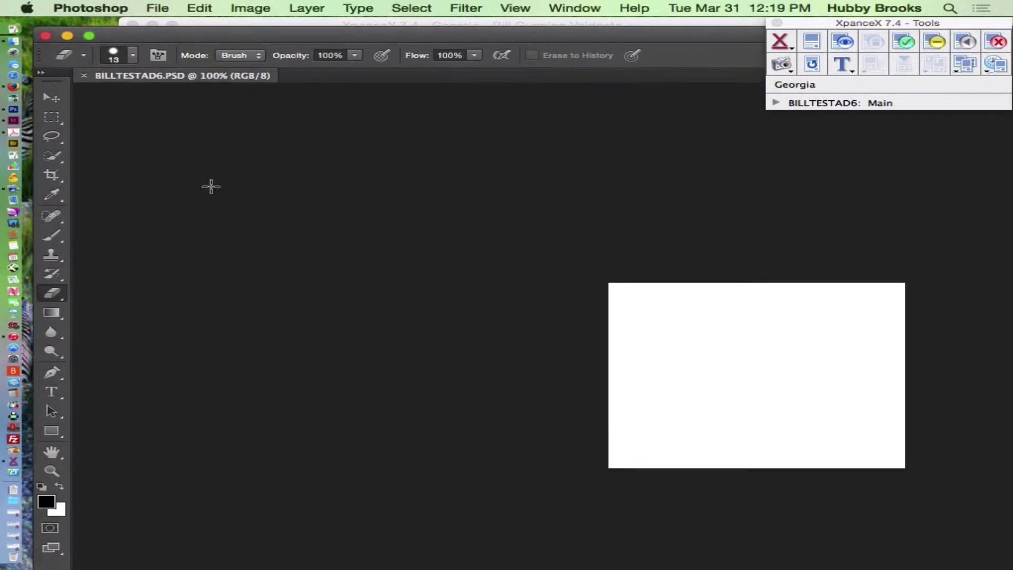
Fill the blank ad canvas with a diagonal black-to-white linear gradient, dark at the lower left and light at the upper right.
click(51, 313)
drag(677, 425, 838, 338)
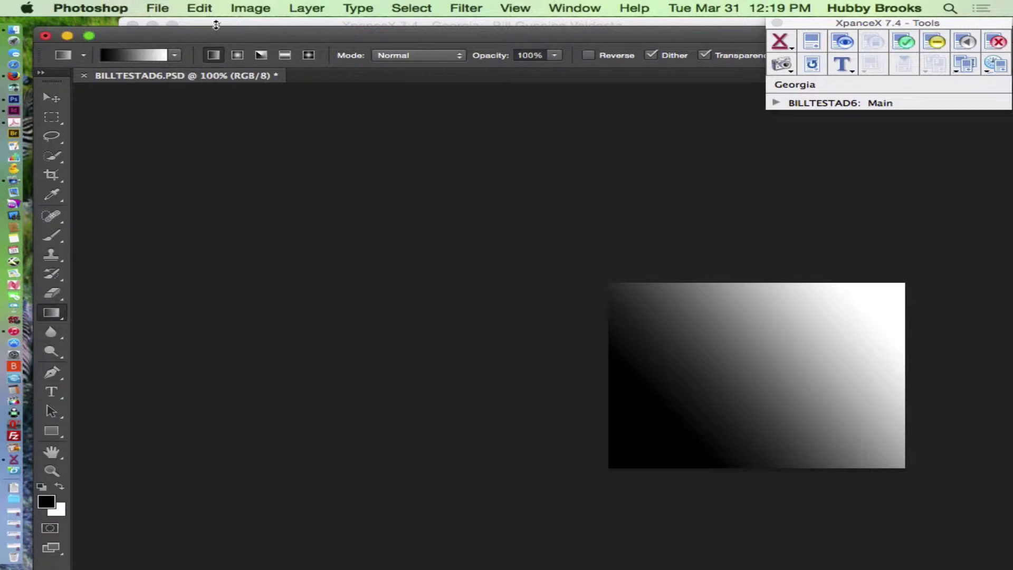
Switch back to XpanceX, set the ad's location to VAL Proof Reading, and close the ad.
click(228, 24)
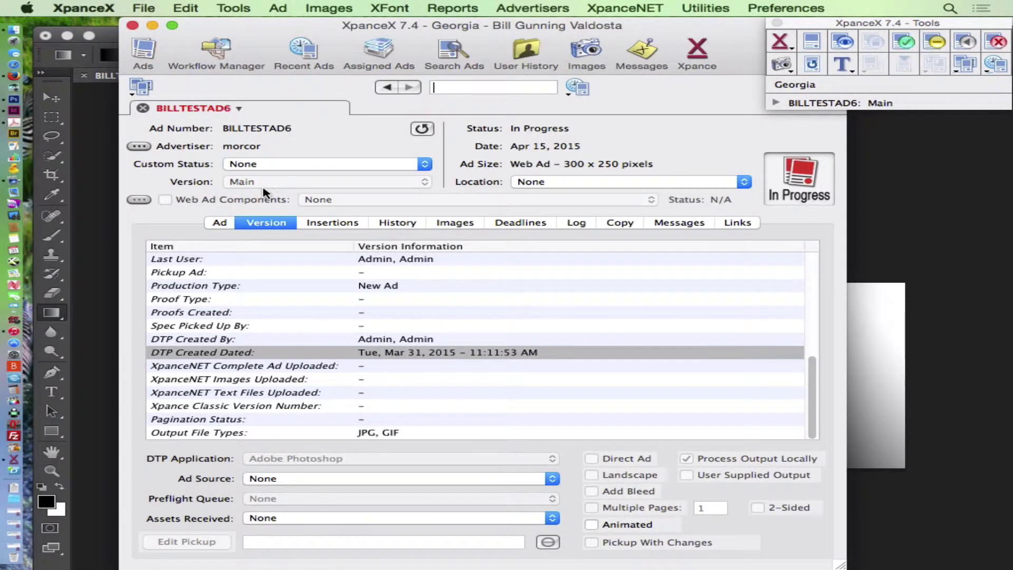
click(615, 182)
mouse_move(612, 558)
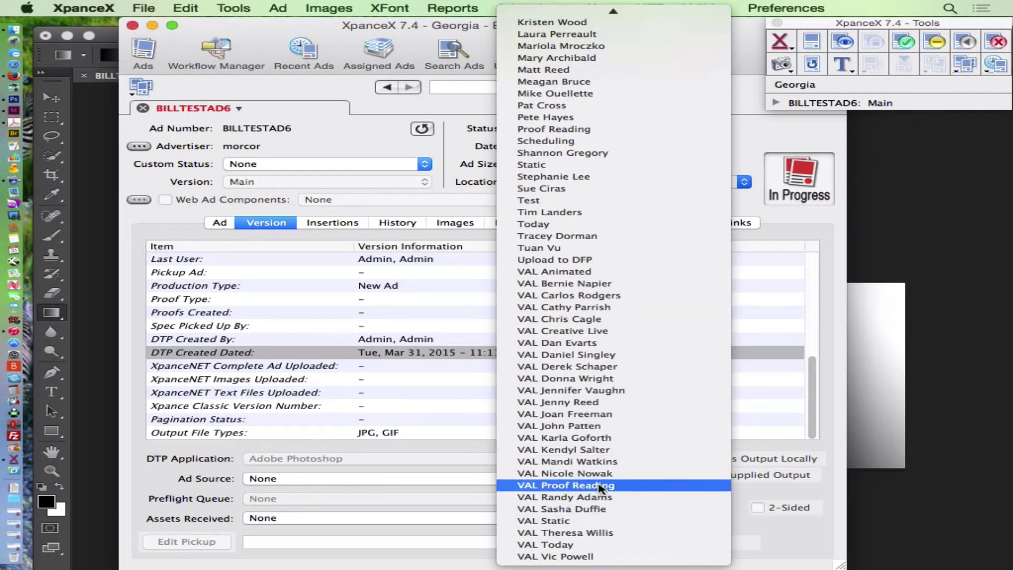
click(599, 484)
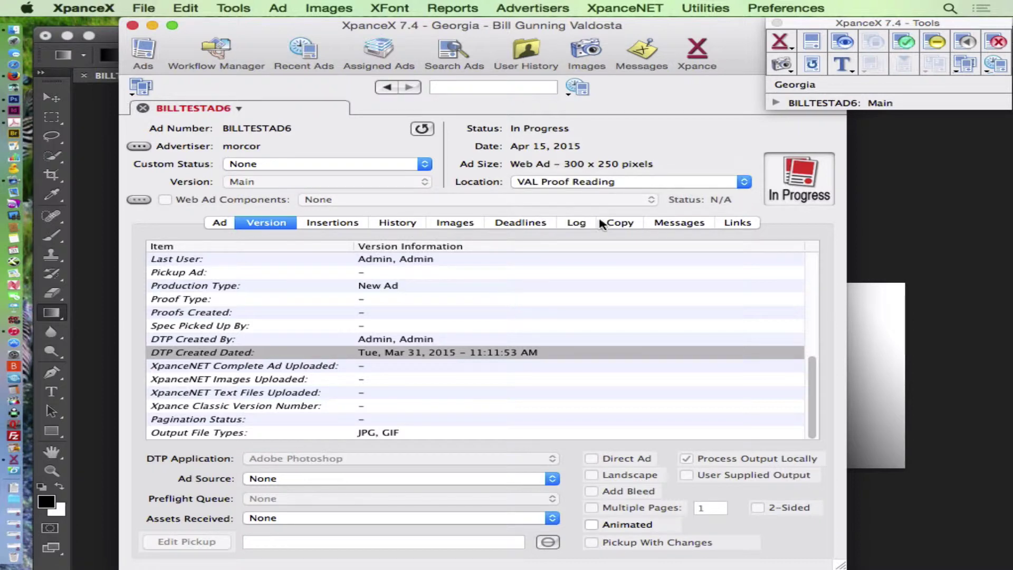
click(238, 109)
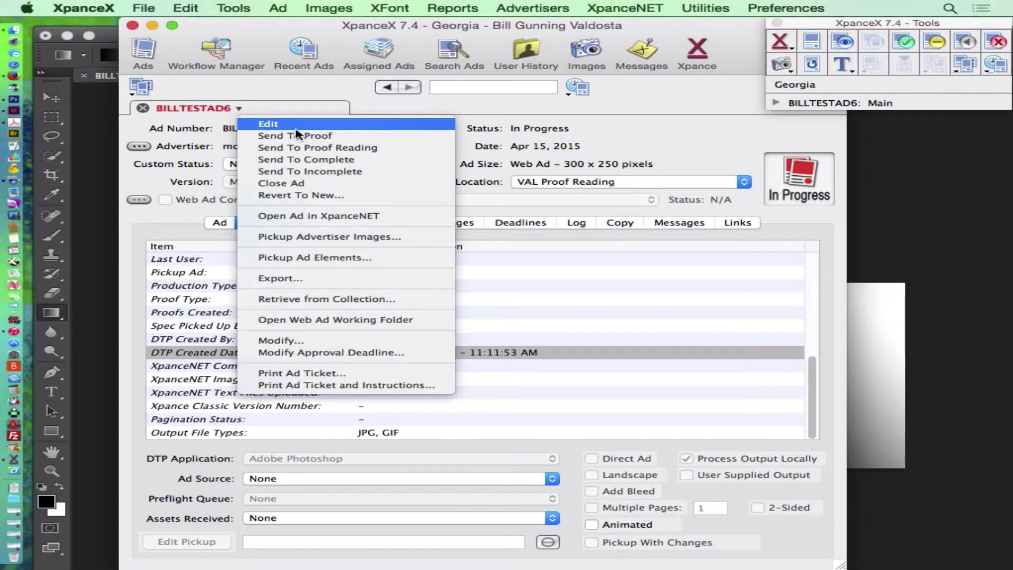
click(303, 184)
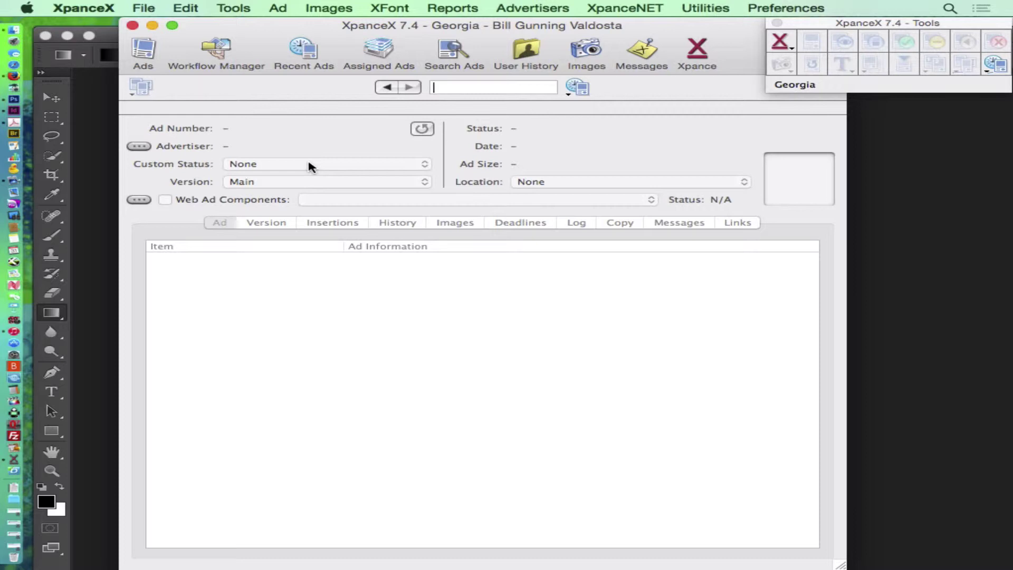
click(280, 7)
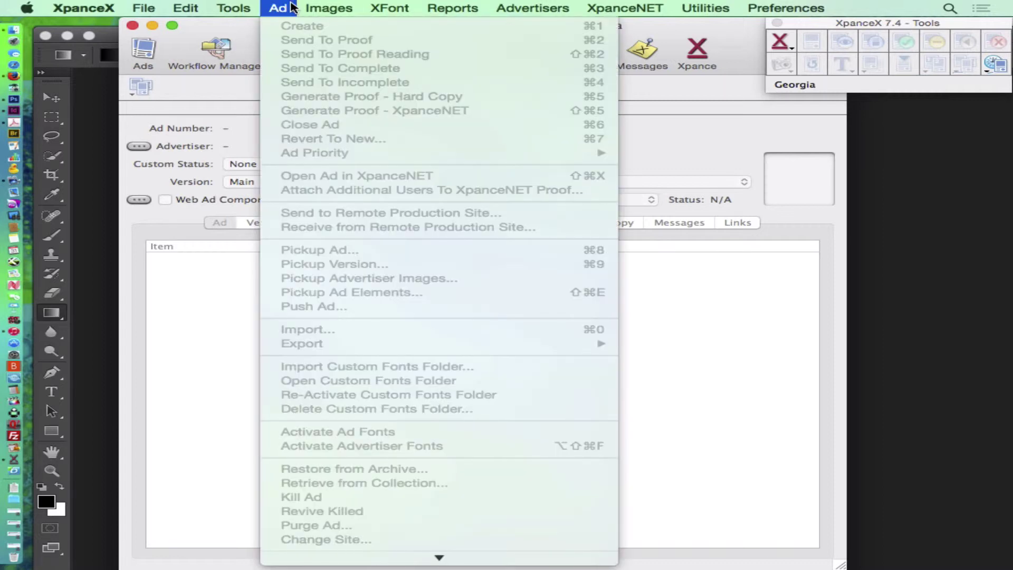
mouse_move(227, 7)
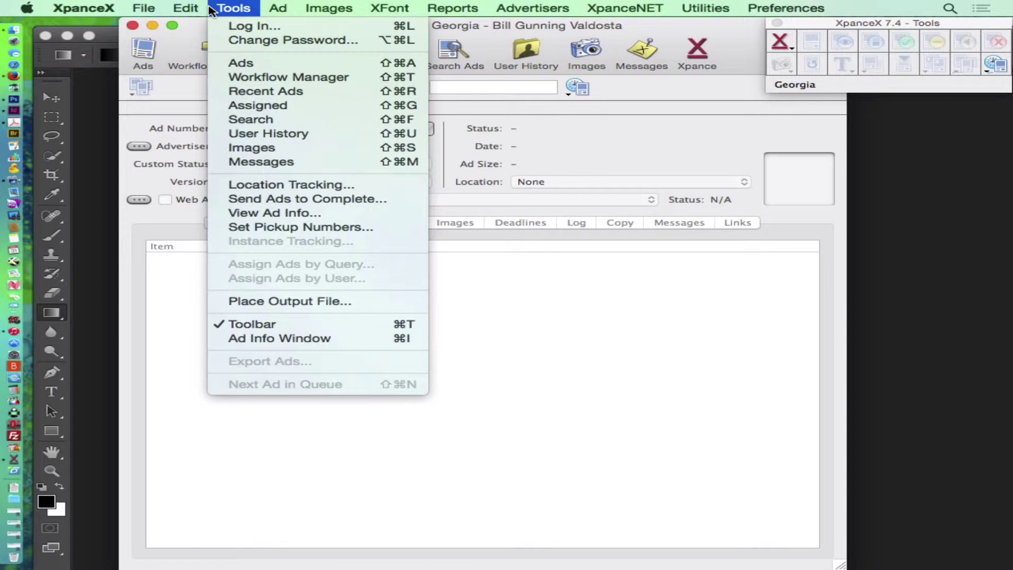
mouse_move(276, 9)
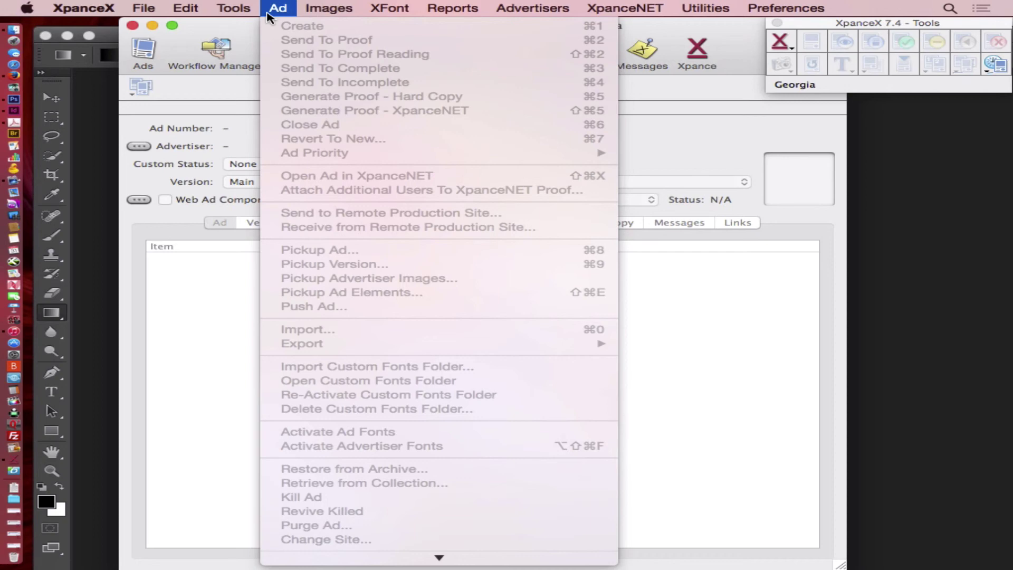
mouse_move(26, 7)
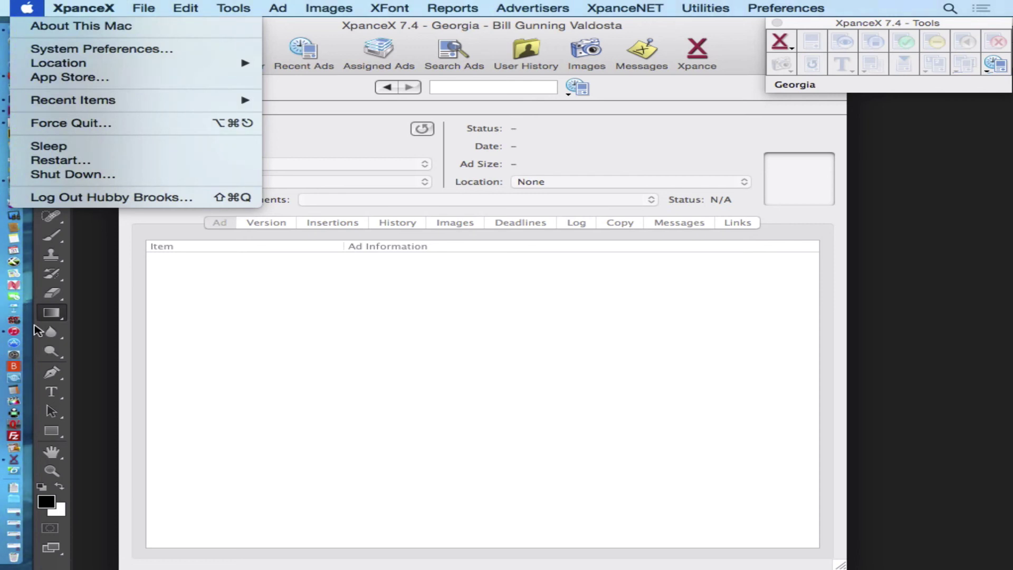
click(29, 330)
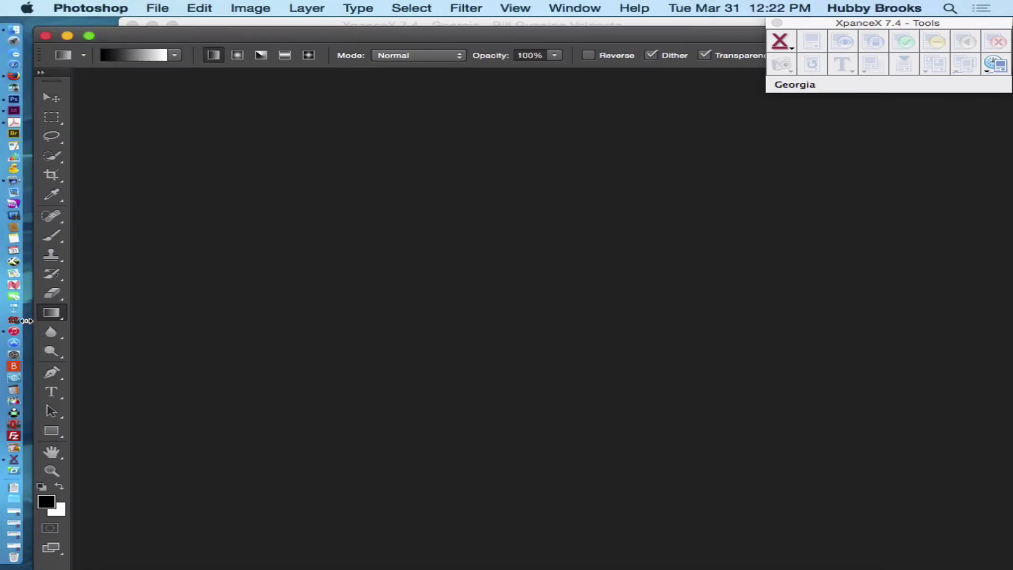
click(15, 181)
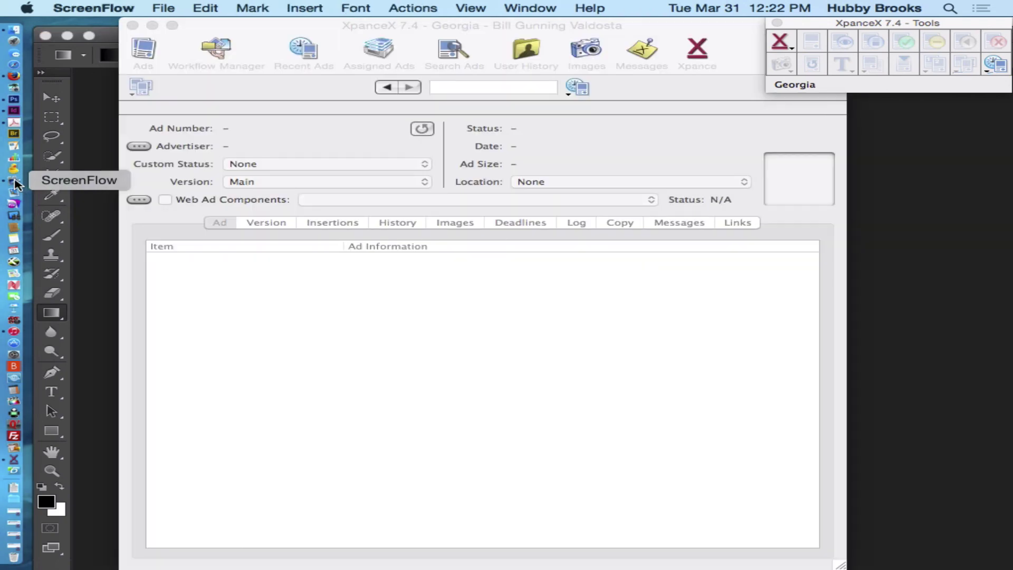
click(165, 7)
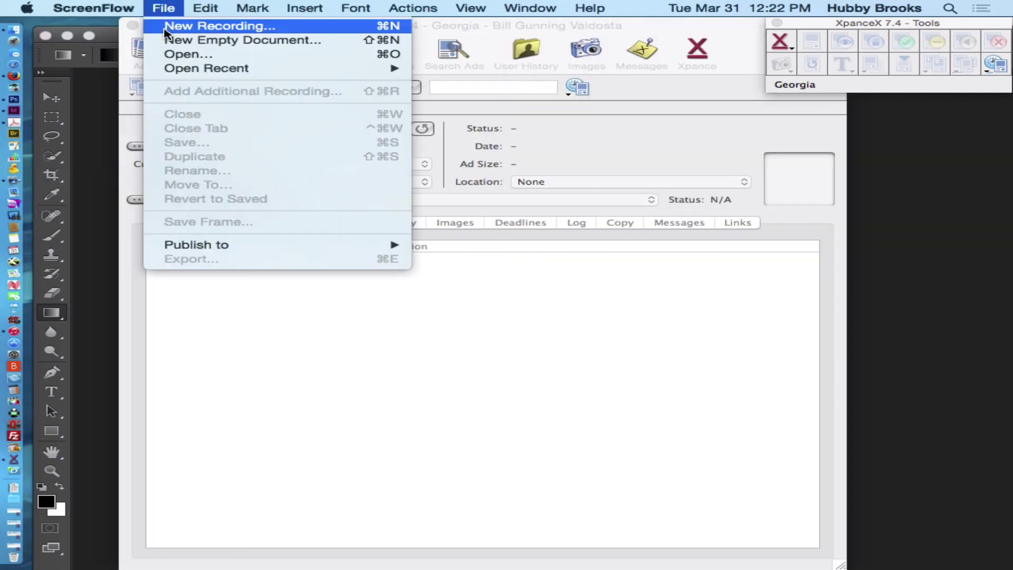
click(165, 26)
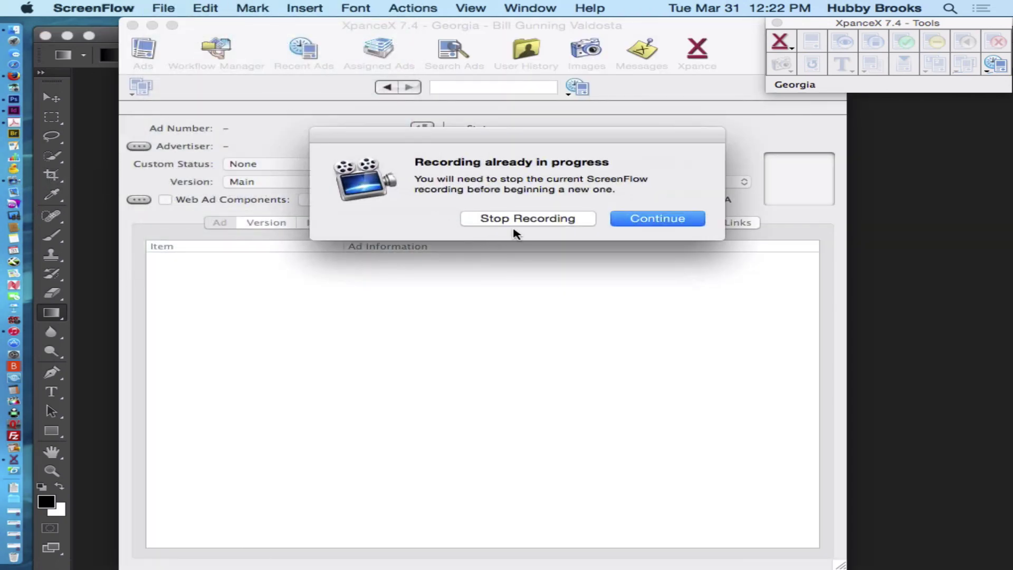